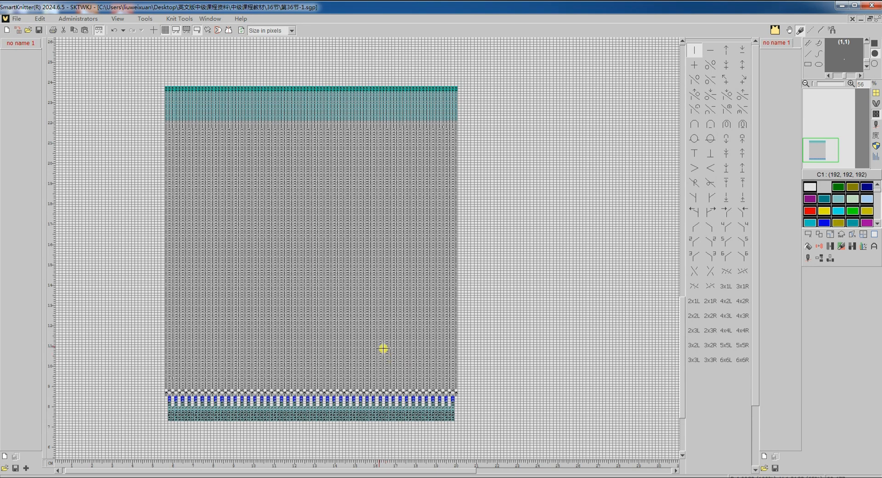
Step: Show the option lines beside the stitch chart and examine the existing racking and gating entries
{"action": "scroll", "coordinate": [383, 348], "scroll_direction": "up", "scroll_amount": 5}
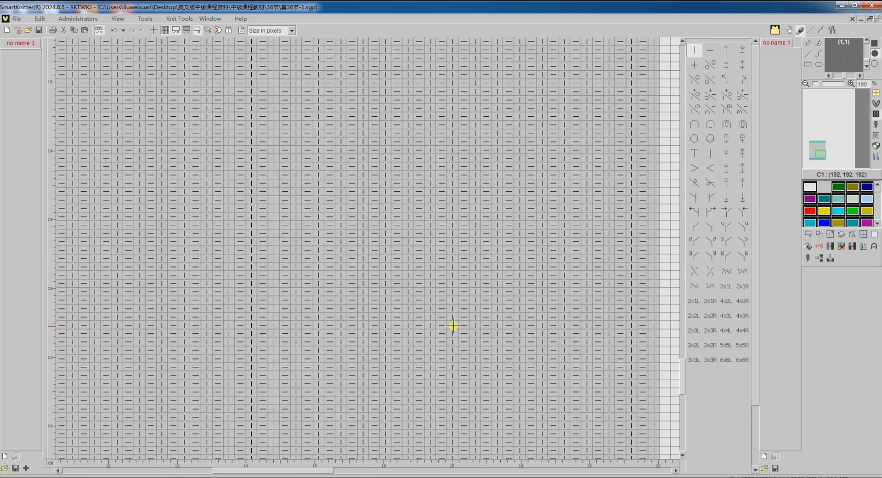
{"action": "scroll", "coordinate": [510, 315], "scroll_direction": "down", "scroll_amount": 2}
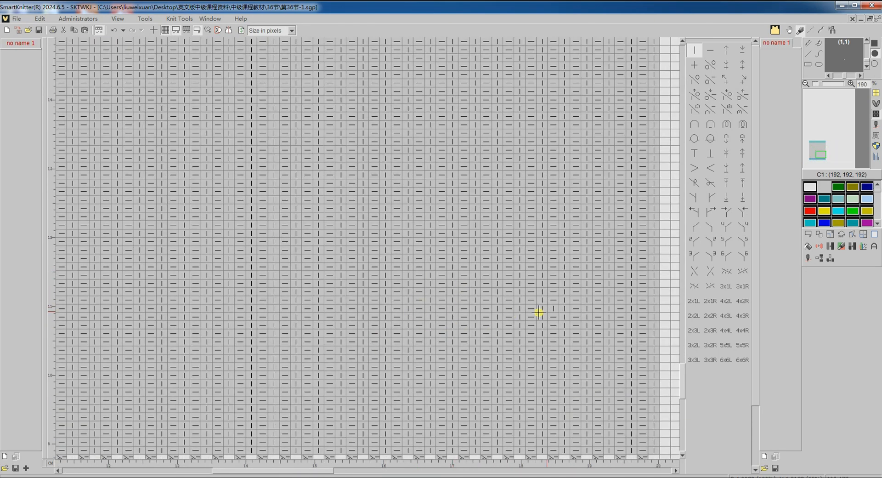
{"action": "left_click", "coordinate": [875, 156]}
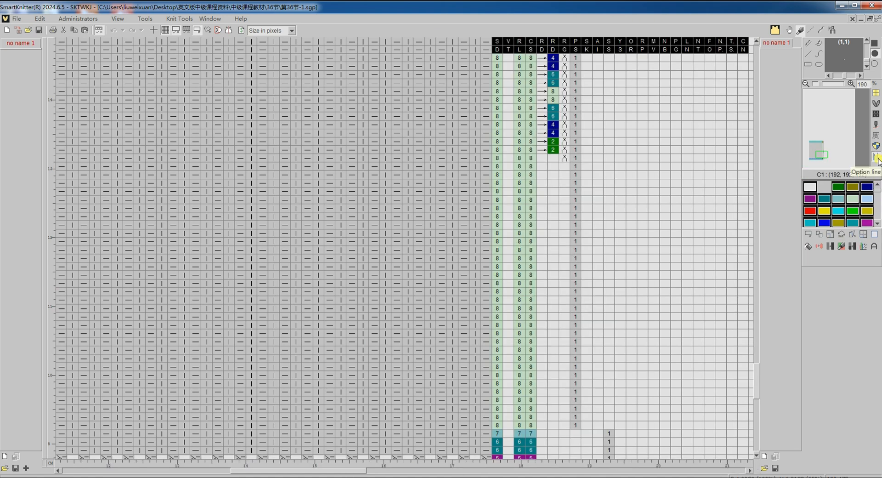
{"action": "scroll", "coordinate": [548, 231], "scroll_direction": "up", "scroll_amount": 2}
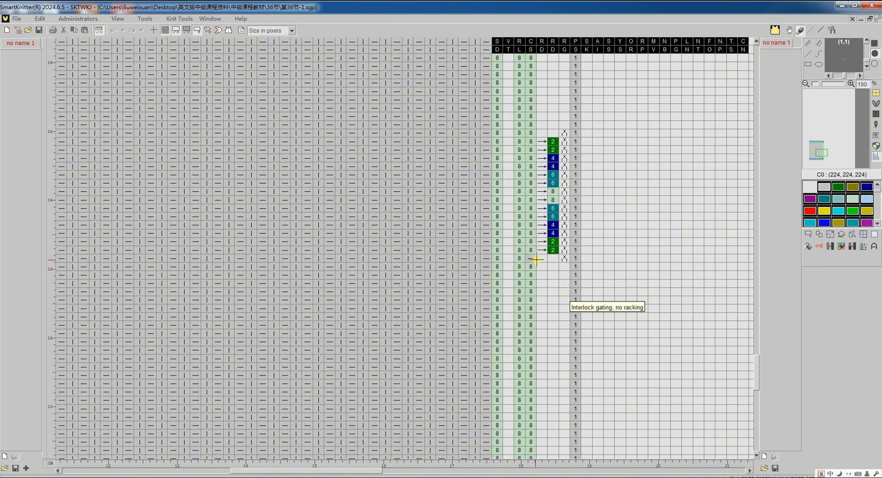
{"action": "left_click", "coordinate": [561, 258]}
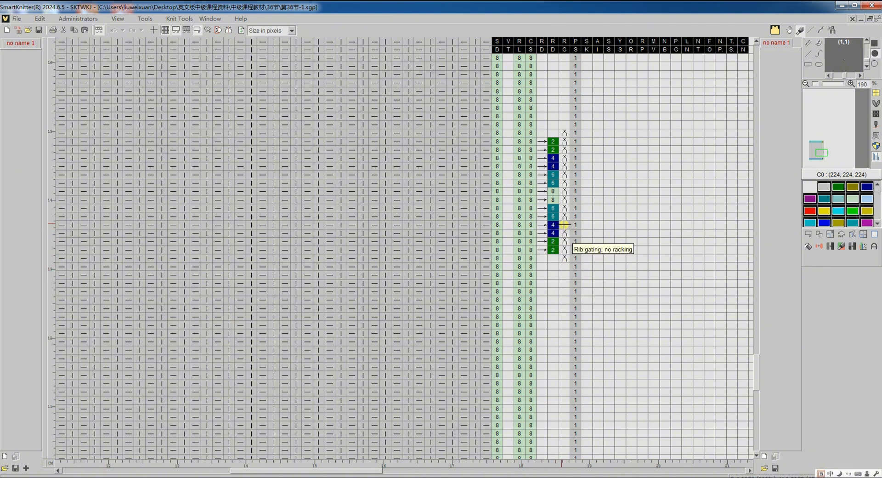
{"action": "left_click", "coordinate": [554, 166]}
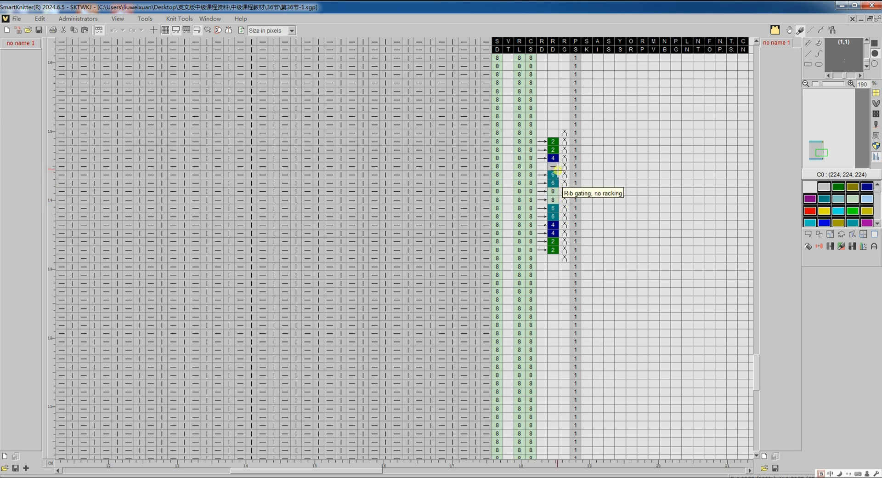
{"action": "left_click", "coordinate": [554, 167]}
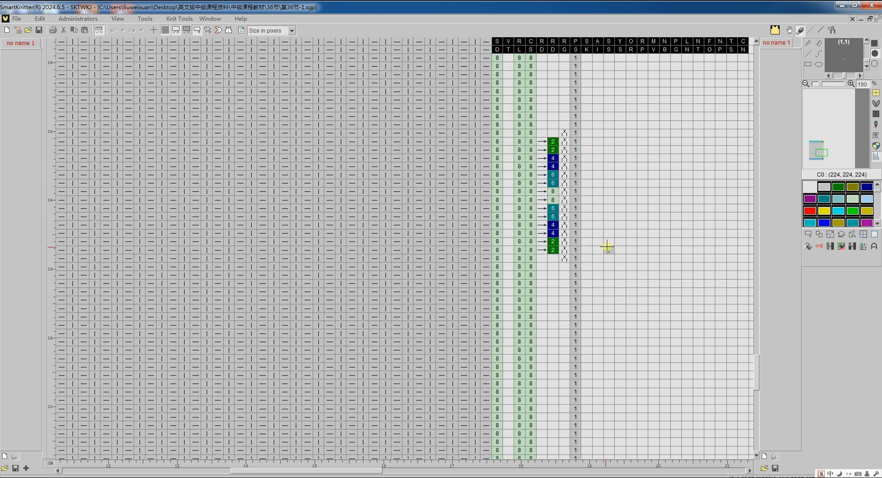
Step: Below the existing racking block, enter racking values 2, 2, 4 and 4 on consecutive rows, working upward in the second RD column
{"action": "left_click", "coordinate": [839, 190]}
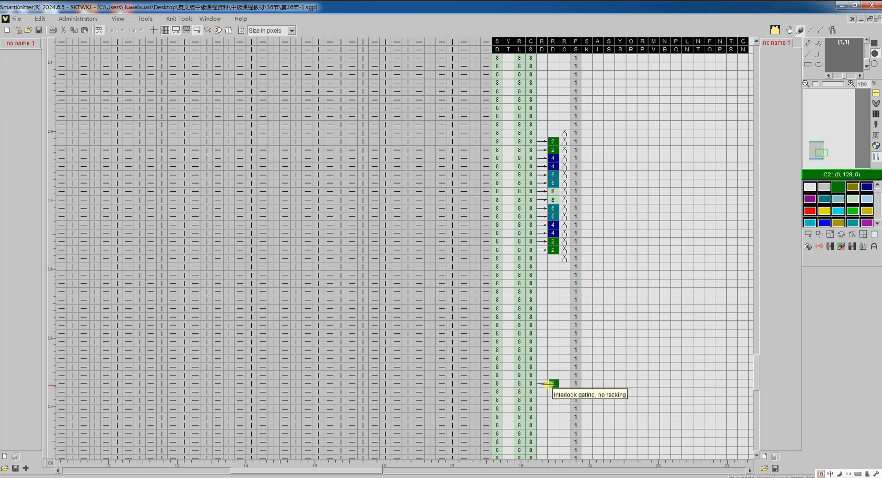
{"action": "scroll", "coordinate": [548, 383], "scroll_direction": "down", "scroll_amount": 2}
{"action": "left_click", "coordinate": [553, 391]}
{"action": "left_click", "coordinate": [552, 383]}
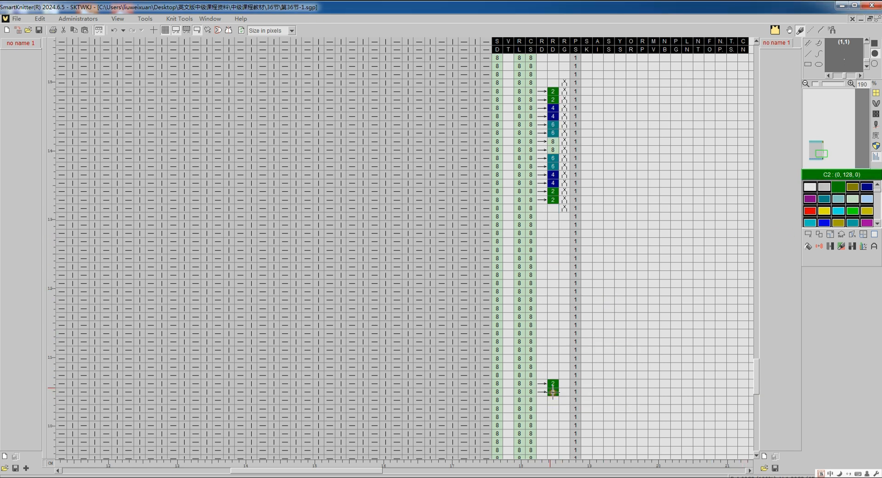
{"action": "key", "text": "plus"}
{"action": "key", "text": "plus"}
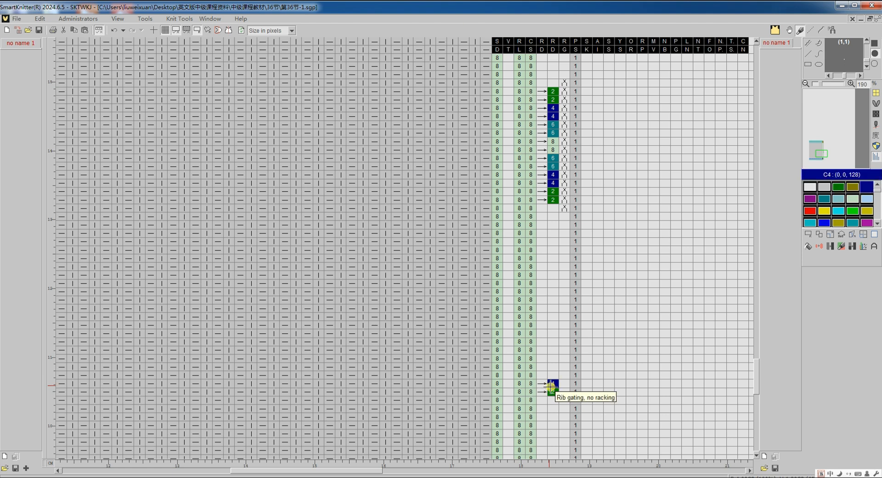
{"action": "left_click", "coordinate": [551, 376]}
Step: Continue the new racking block upward with values 6, 6, 8 and 8 on the next four rows
{"action": "key", "text": "plus"}
{"action": "key", "text": "plus"}
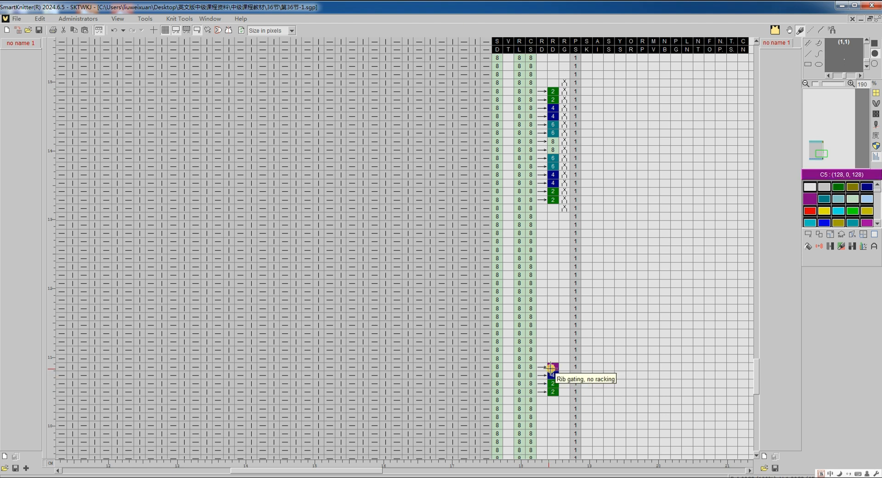
{"action": "left_click", "coordinate": [550, 358]}
{"action": "left_click", "coordinate": [553, 350]}
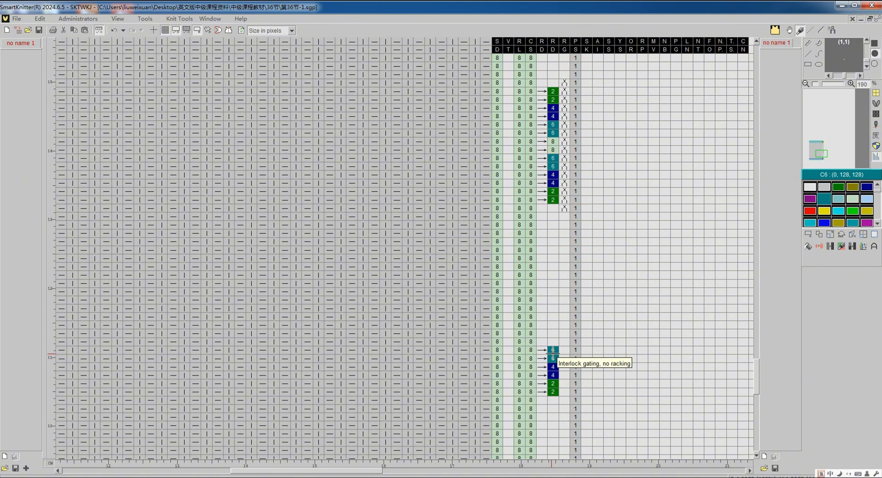
{"action": "key", "text": "plus"}
{"action": "key", "text": "plus"}
{"action": "left_click", "coordinate": [553, 341]}
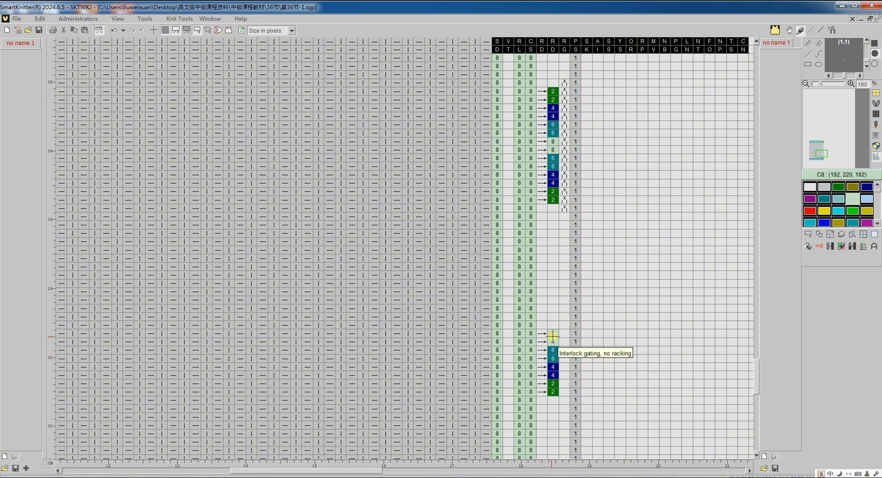
Step: Step the racking back down above the 8 rows with values 6, 6, 4 and 4
{"action": "key", "text": "minus"}
{"action": "key", "text": "minus"}
{"action": "left_click", "coordinate": [553, 325]}
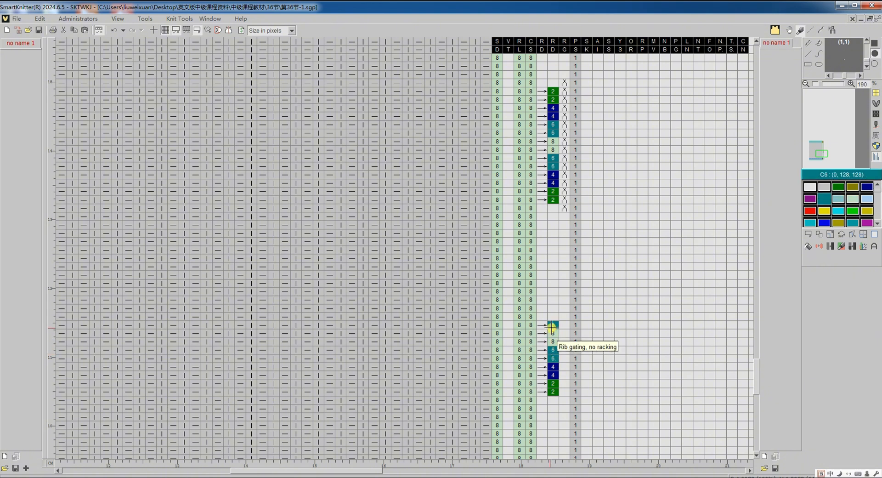
{"action": "left_click", "coordinate": [553, 317]}
{"action": "key", "text": "minus"}
{"action": "key", "text": "minus"}
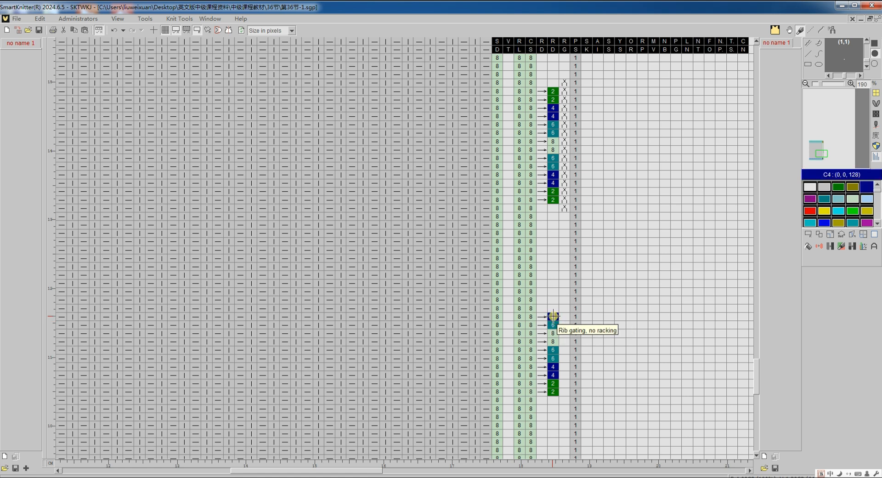
{"action": "left_click", "coordinate": [553, 308]}
{"action": "left_click", "coordinate": [553, 300]}
Step: Finish the upper end of the new racking block with value 2 on two rows
{"action": "key", "text": "minus"}
{"action": "key", "text": "minus"}
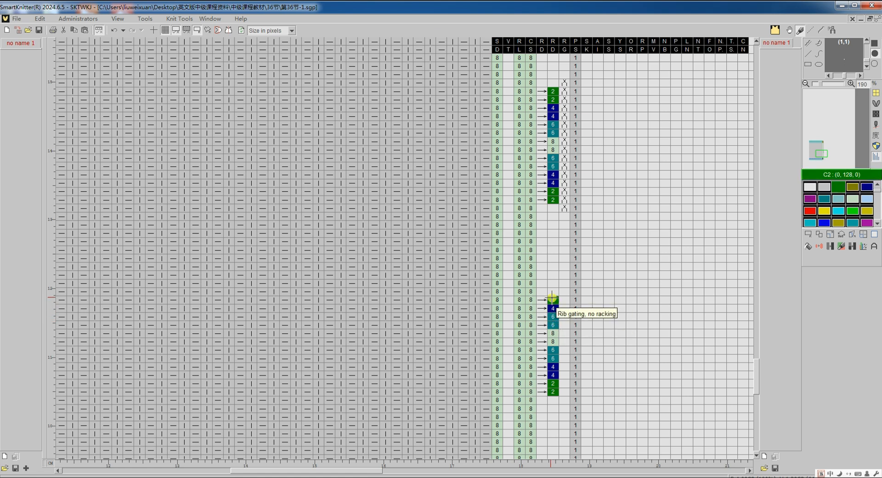
{"action": "left_click", "coordinate": [553, 291]}
{"action": "left_click", "coordinate": [553, 283]}
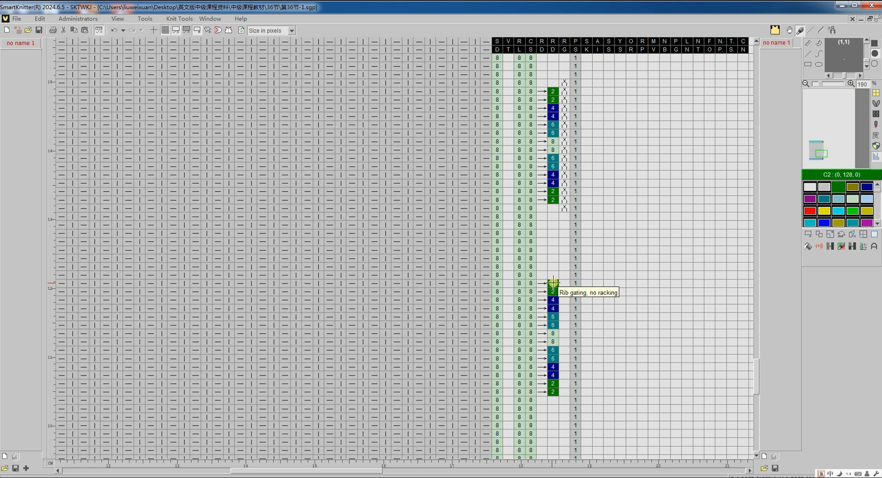
{"action": "left_click", "coordinate": [553, 233]}
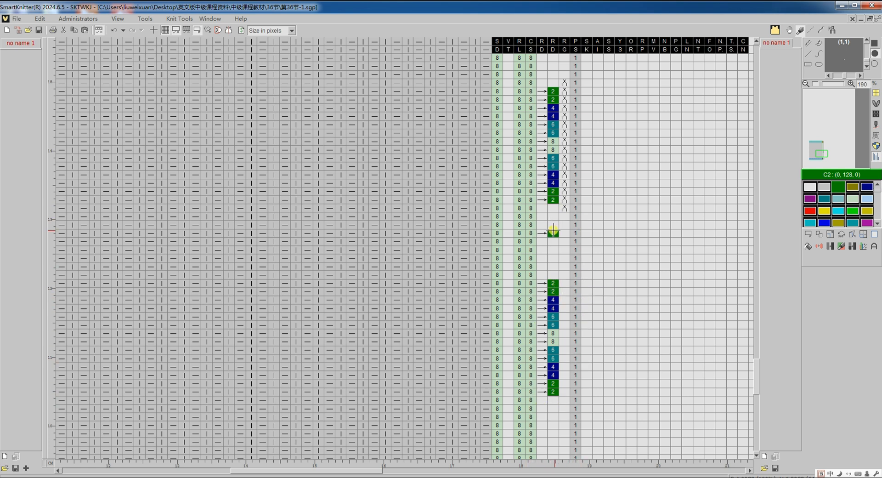
Step: Fill the RG column with gating colour 1 from one row above to one row below the new racking block
{"action": "right_click", "coordinate": [564, 207]}
{"action": "left_click", "coordinate": [564, 276]}
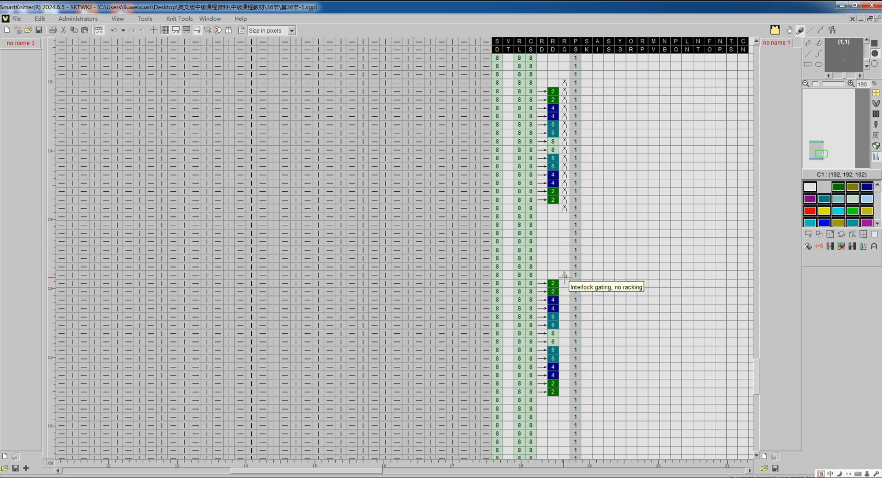
{"action": "left_click_drag", "start_coordinate": [564, 275], "coordinate": [570, 391]}
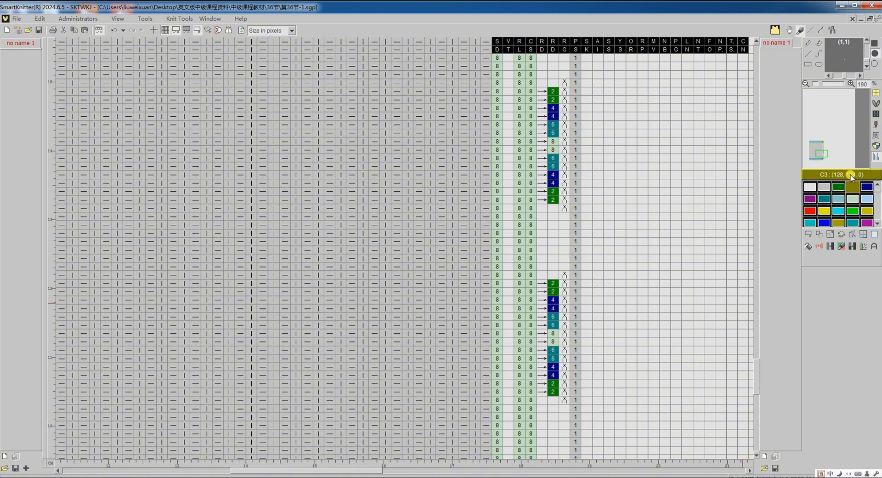
Step: Translate the pattern to knitting machine code for the two-system Ci Xing (General) GE2-52C machine
{"action": "left_click", "coordinate": [876, 115]}
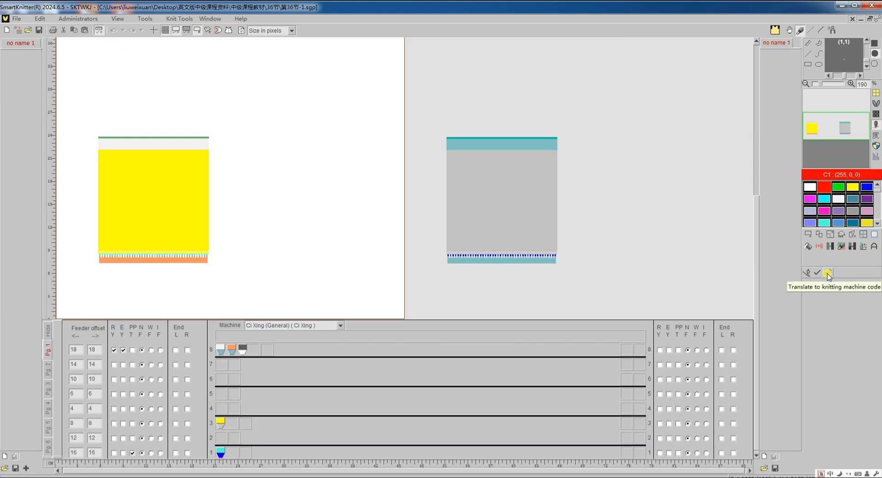
{"action": "left_click", "coordinate": [828, 274]}
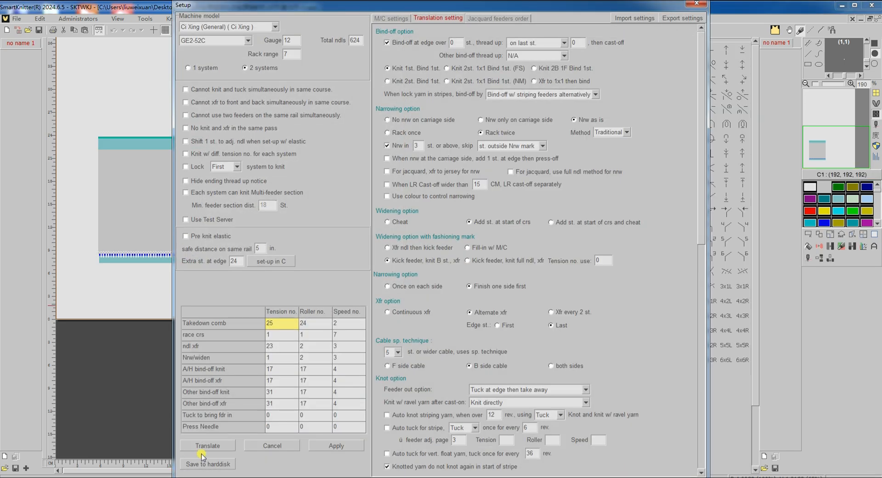
{"action": "left_click", "coordinate": [202, 448]}
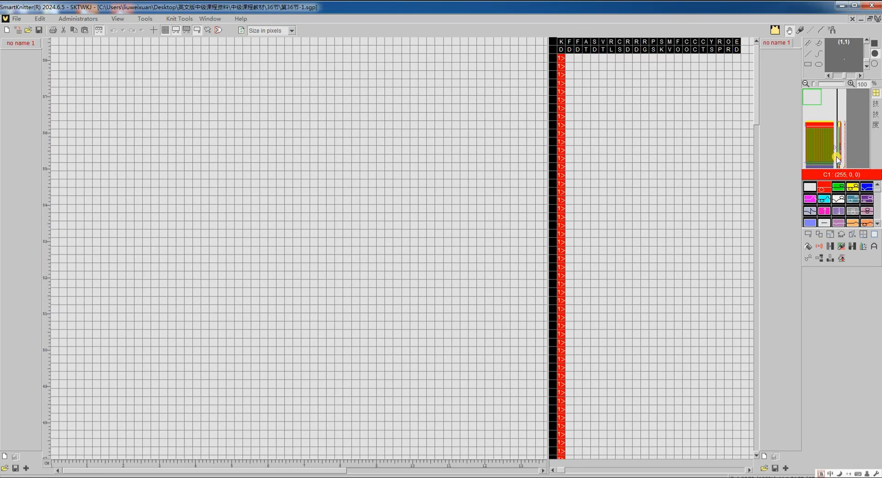
Step: Examine the feeder path beside the fabric and the racking rows in the translated machine code
{"action": "left_click", "coordinate": [837, 160]}
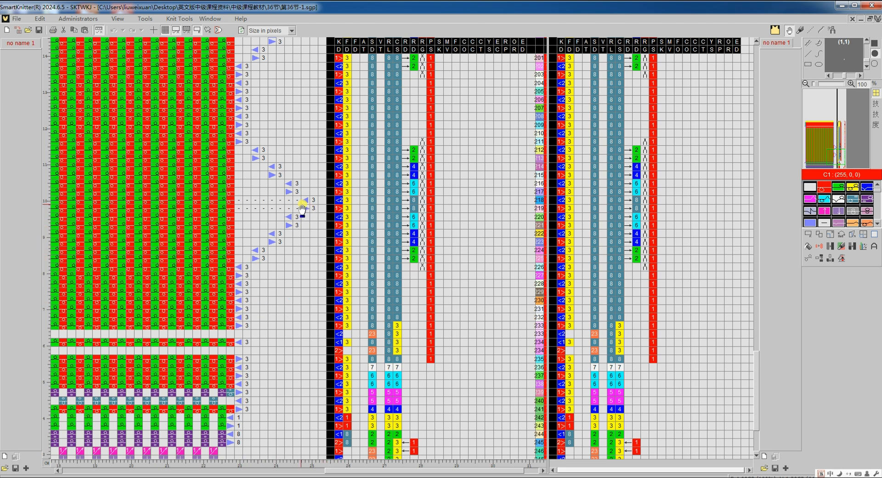
{"action": "scroll", "coordinate": [296, 208], "scroll_direction": "up", "scroll_amount": 2}
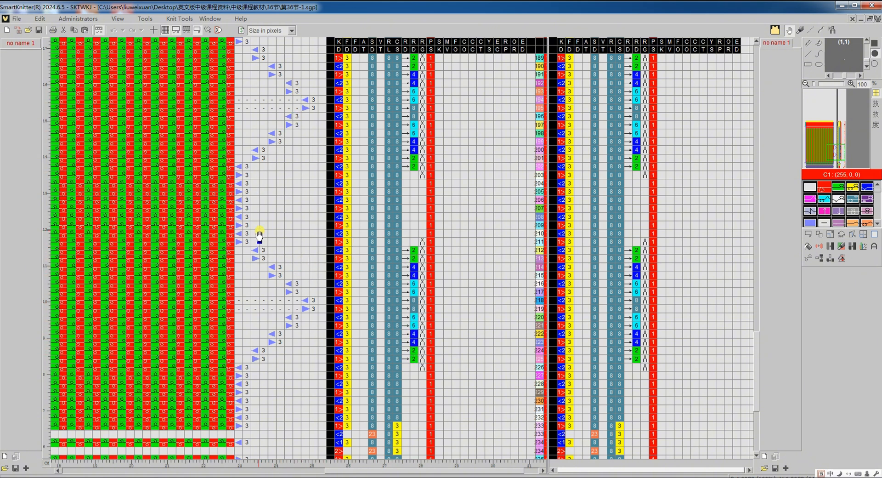
{"action": "scroll", "coordinate": [237, 210], "scroll_direction": "up", "scroll_amount": 2}
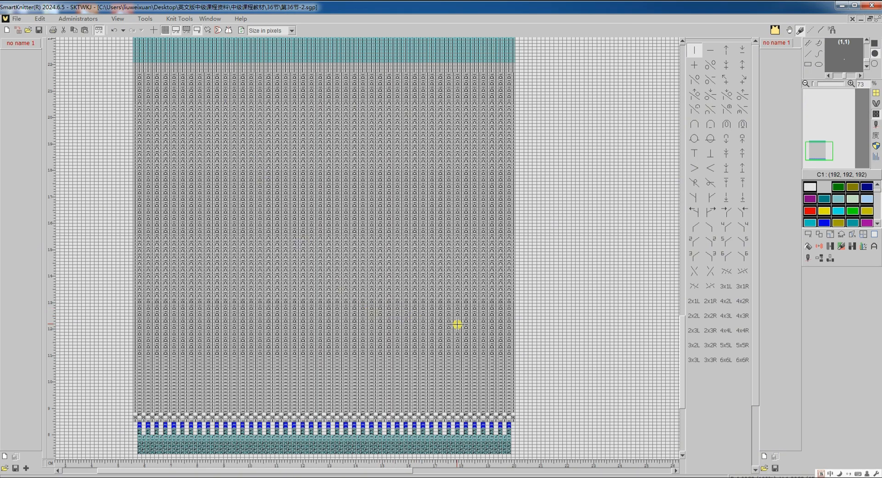
Step: Show the option lines of 第36节-2.sgp and examine how racking is repeated along its tuck rows
{"action": "scroll", "coordinate": [463, 320], "scroll_direction": "up", "scroll_amount": 3}
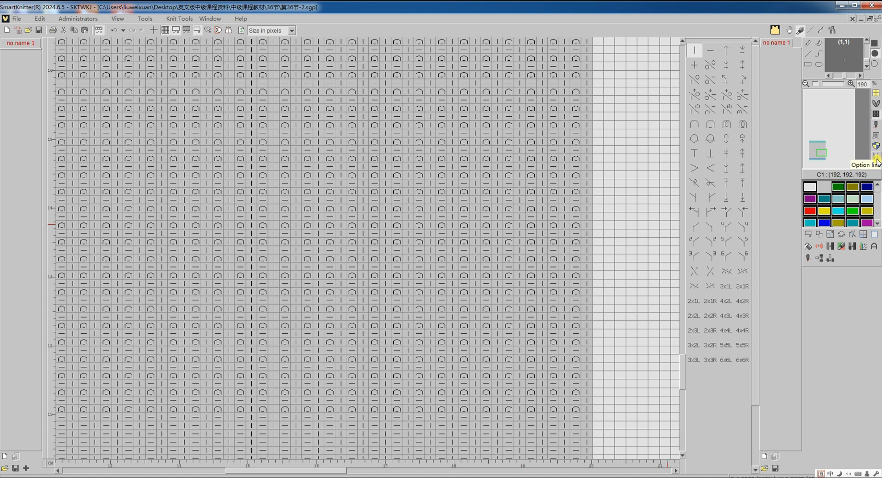
{"action": "left_click", "coordinate": [875, 125]}
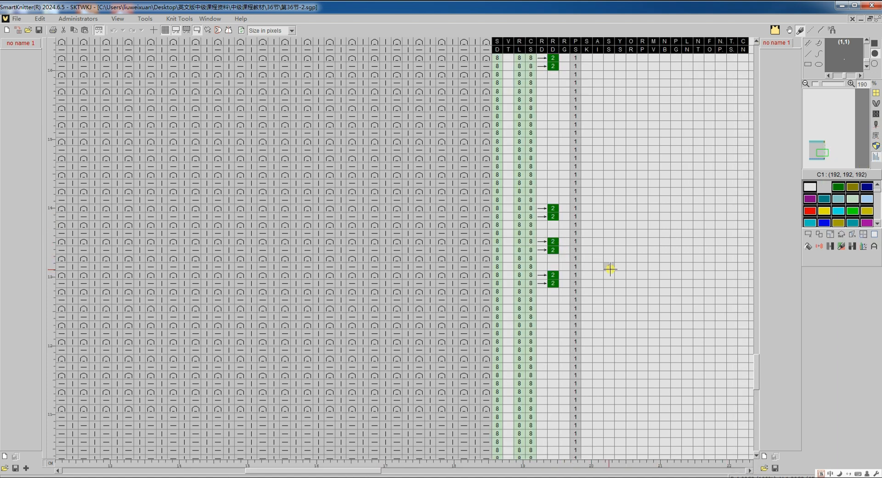
{"action": "scroll", "coordinate": [610, 269], "scroll_direction": "down", "scroll_amount": 2}
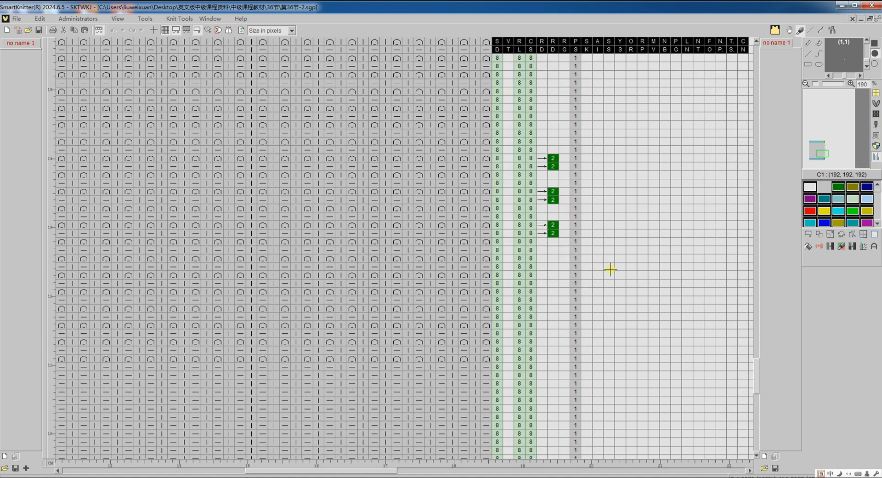
{"action": "scroll", "coordinate": [604, 268], "scroll_direction": "up", "scroll_amount": 12}
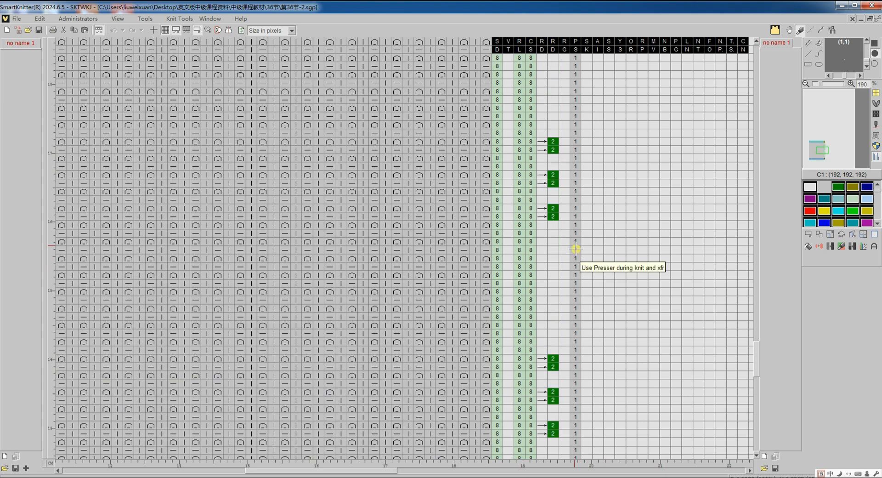
{"action": "scroll", "coordinate": [577, 233], "scroll_direction": "down", "scroll_amount": 2}
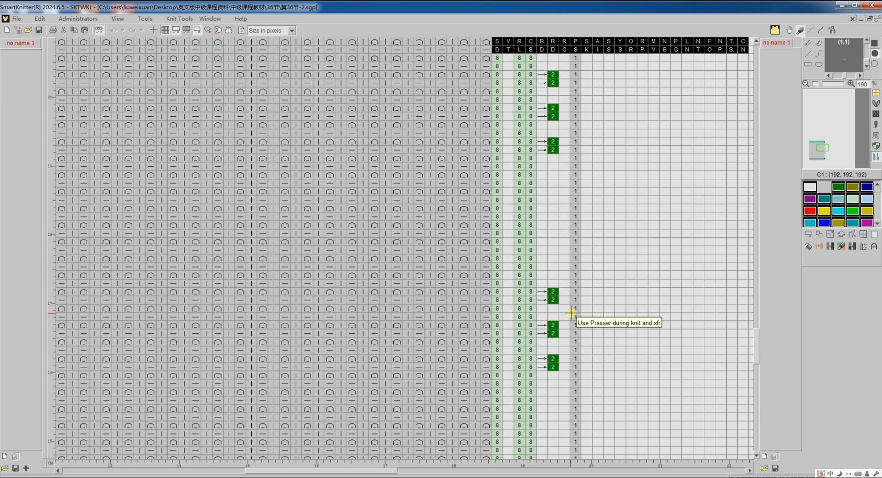
Step: Translate 第36节-2.sgp to knitting machine code using the Ci Xing (General) GE2-52C setup
{"action": "left_click", "coordinate": [875, 114]}
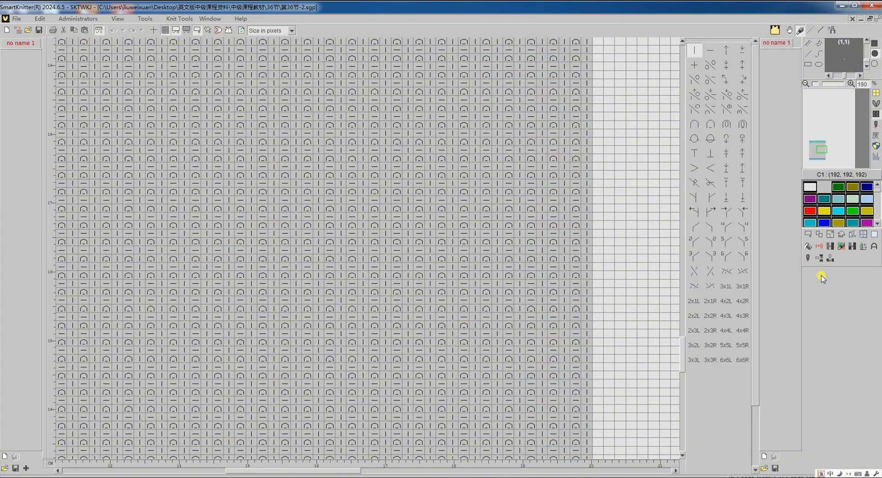
{"action": "left_click", "coordinate": [805, 261]}
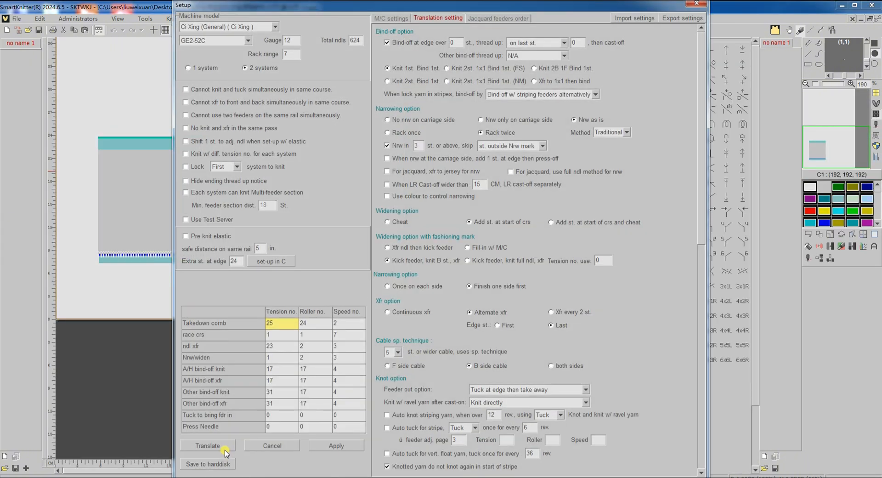
{"action": "left_click", "coordinate": [222, 443]}
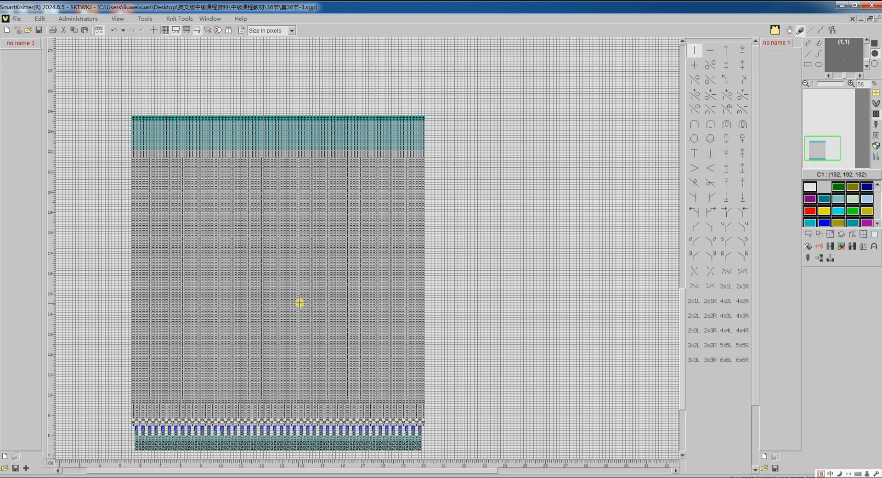
Step: Show the option lines of 第36节-3.sgp and examine how racking is repeated along the rib rows
{"action": "scroll", "coordinate": [300, 302], "scroll_direction": "up", "scroll_amount": 5}
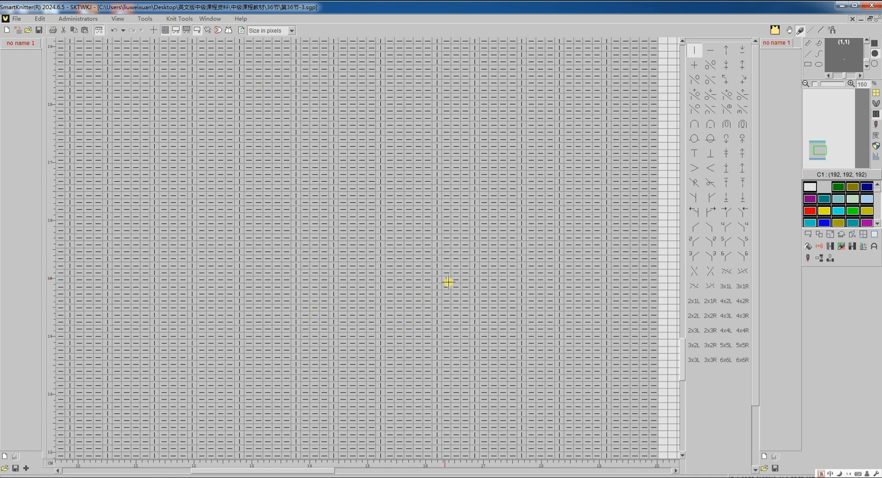
{"action": "scroll", "coordinate": [514, 263], "scroll_direction": "down", "scroll_amount": 1}
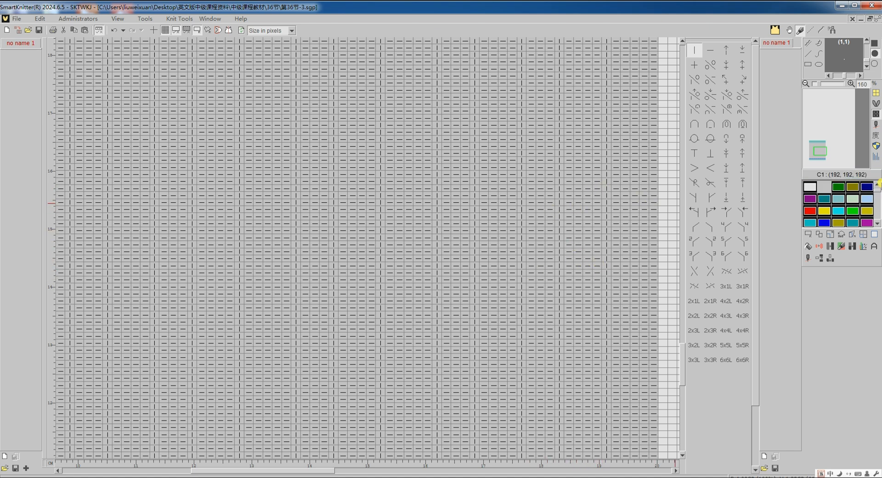
{"action": "left_click", "coordinate": [876, 159]}
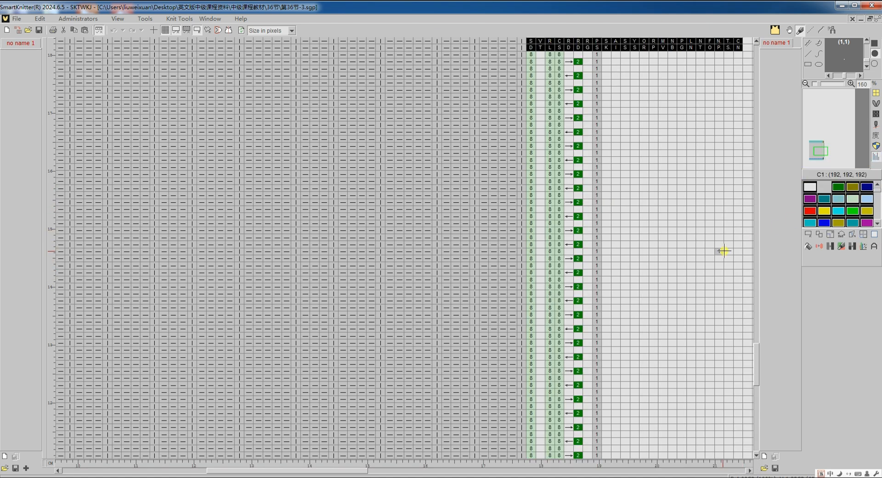
{"action": "scroll", "coordinate": [716, 262], "scroll_direction": "down", "scroll_amount": 3}
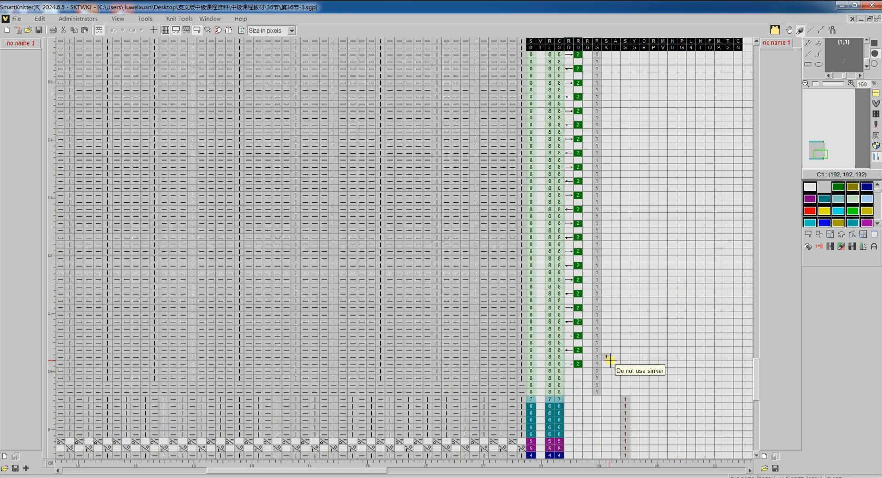
{"action": "scroll", "coordinate": [607, 361], "scroll_direction": "up", "scroll_amount": 2}
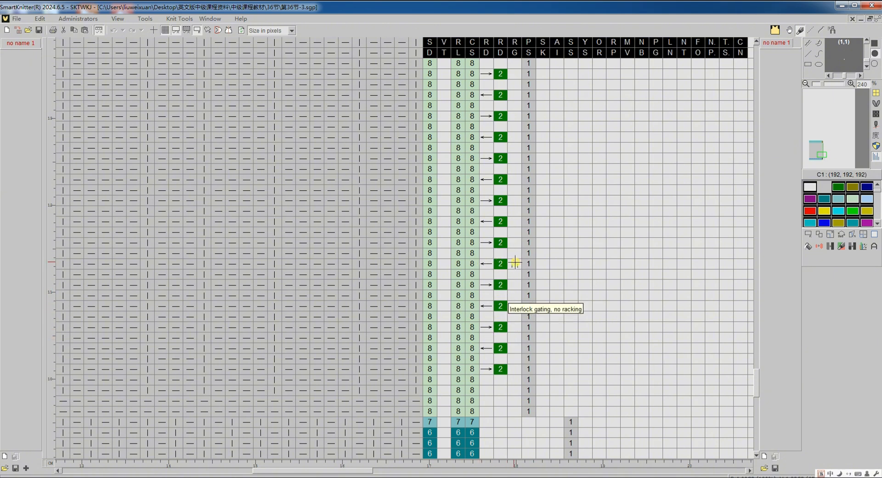
Step: Translate 第36节-3.sgp to knitting machine code using the two-system Ci Xing (General) GE2-52C setup
{"action": "left_click", "coordinate": [876, 114]}
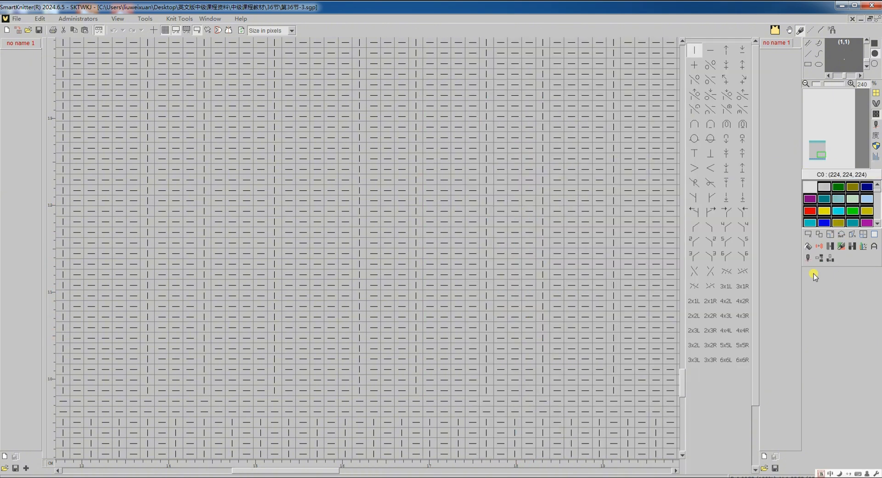
{"action": "left_click", "coordinate": [808, 259]}
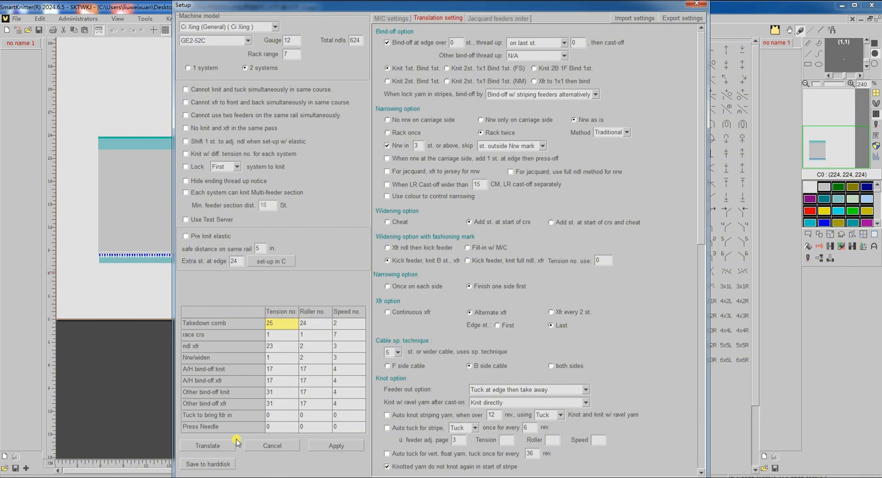
{"action": "left_click", "coordinate": [225, 445]}
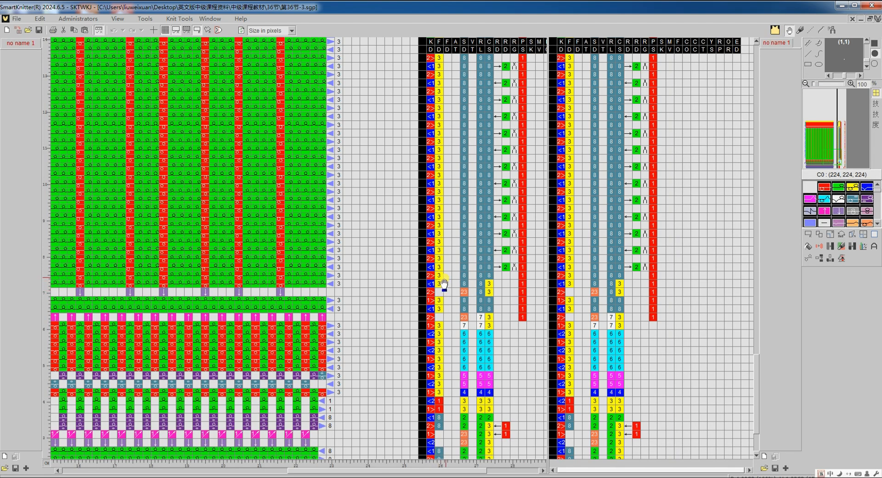
{"action": "scroll", "coordinate": [457, 278], "scroll_direction": "up", "scroll_amount": 1}
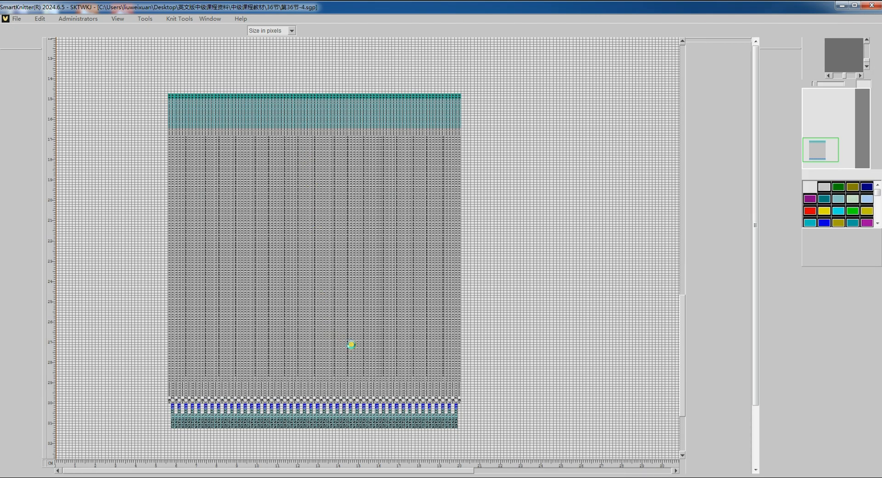
Step: Show the option lines of 第36节-4.sgp and examine the stepped racking directions and values along its rows
{"action": "scroll", "coordinate": [350, 343], "scroll_direction": "up", "scroll_amount": 3}
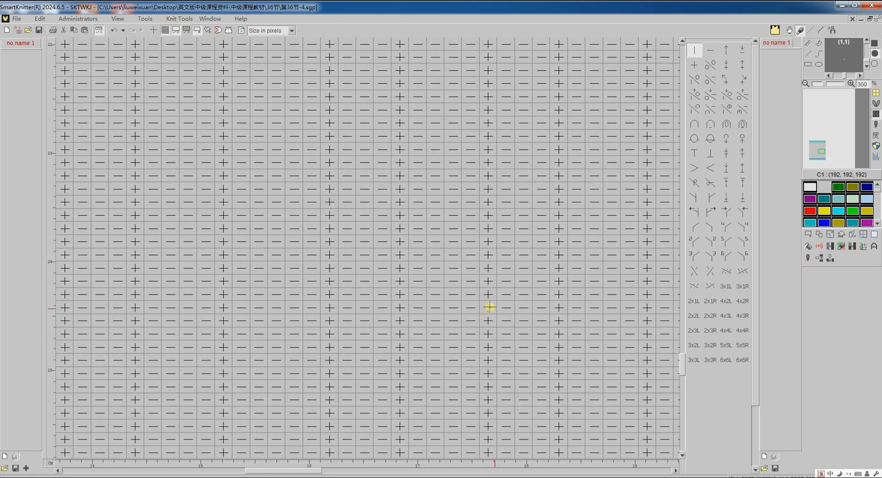
{"action": "left_click", "coordinate": [533, 299]}
{"action": "left_click", "coordinate": [872, 174]}
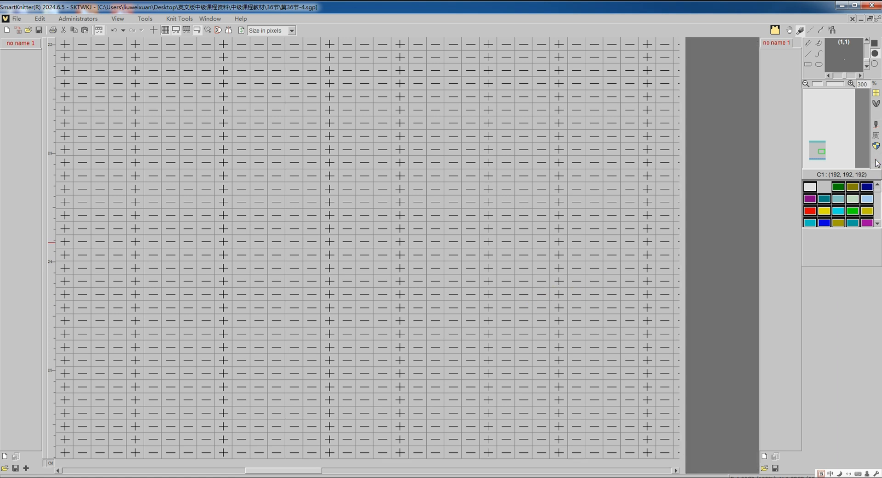
{"action": "scroll", "coordinate": [590, 289], "scroll_direction": "down", "scroll_amount": 3}
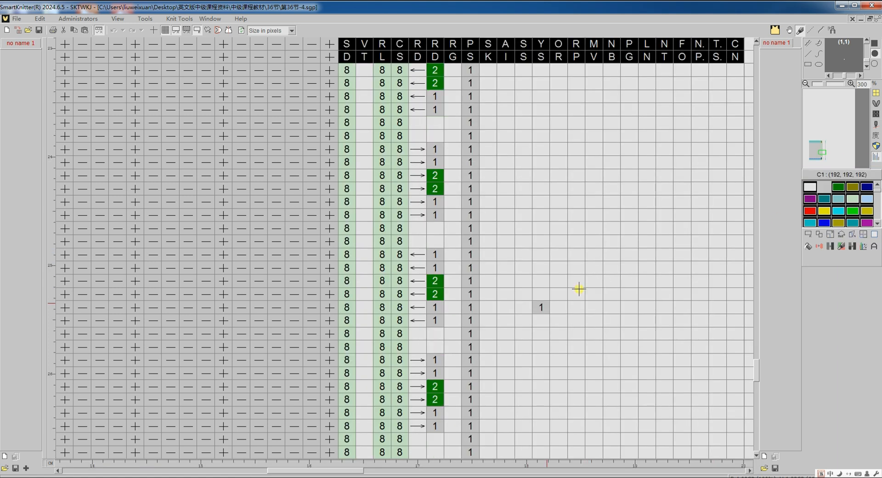
{"action": "left_click", "coordinate": [433, 331]}
{"action": "key", "text": "ctrl+z"}
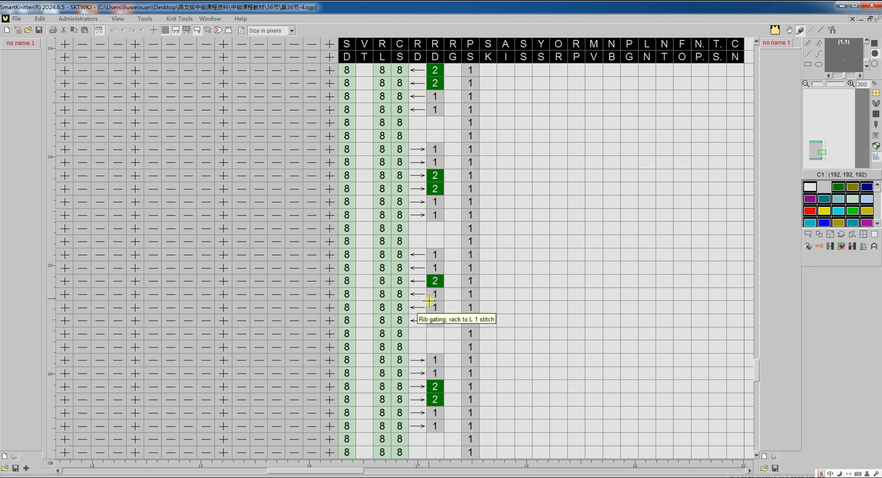
{"action": "scroll", "coordinate": [431, 230], "scroll_direction": "up", "scroll_amount": 6}
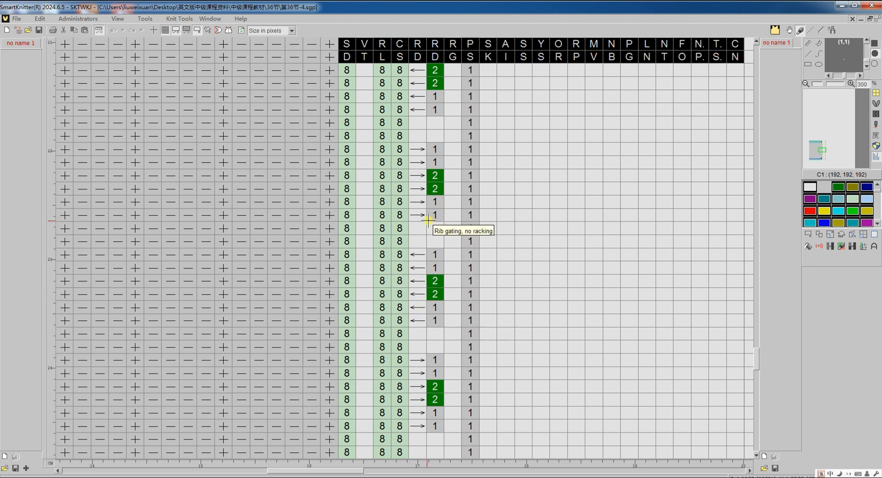
Step: Translate 第36节-4.sgp to machine code for the two-system Ci Xing (General) GE2-52C and examine its racking rows and both fabric edges
{"action": "left_click", "coordinate": [876, 115]}
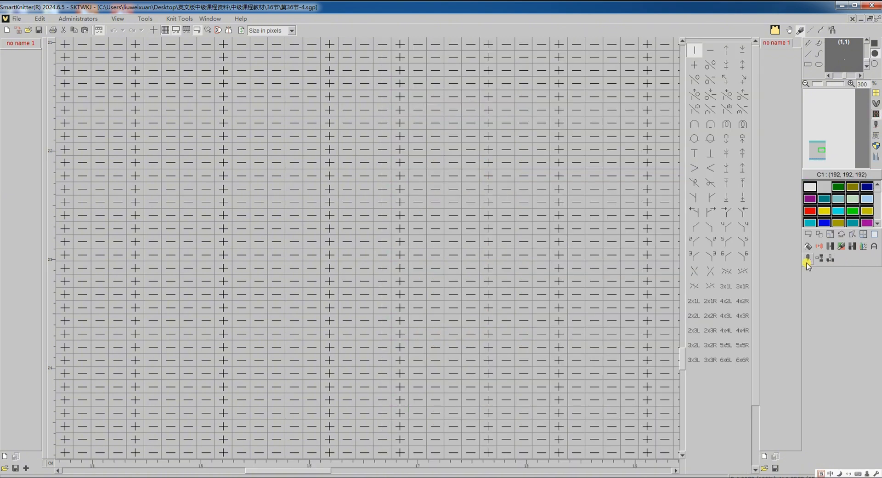
{"action": "left_click", "coordinate": [807, 260]}
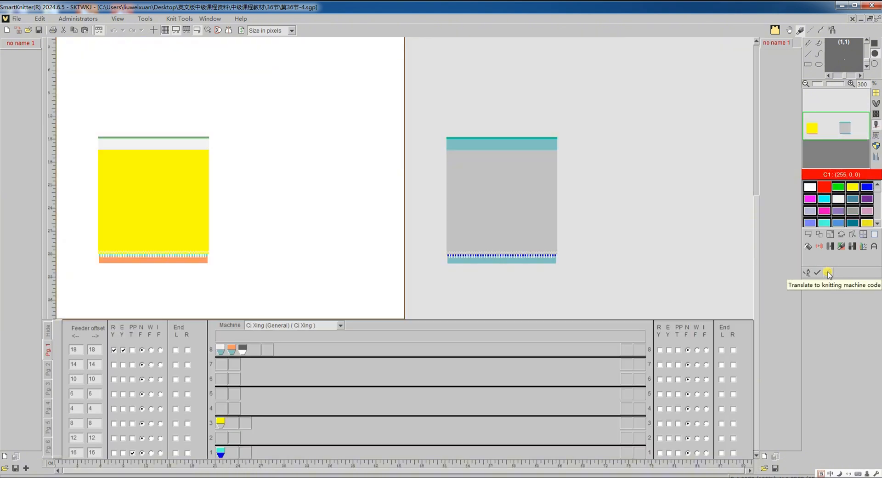
{"action": "left_click", "coordinate": [828, 273]}
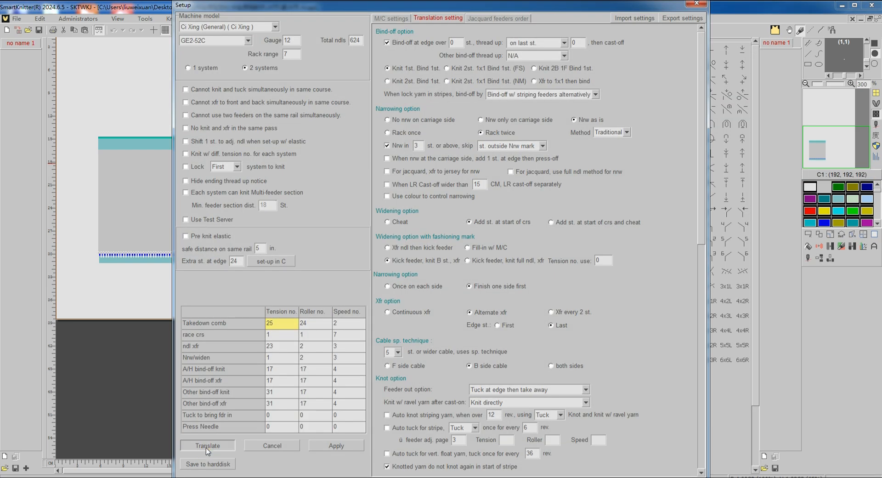
{"action": "left_click", "coordinate": [243, 447]}
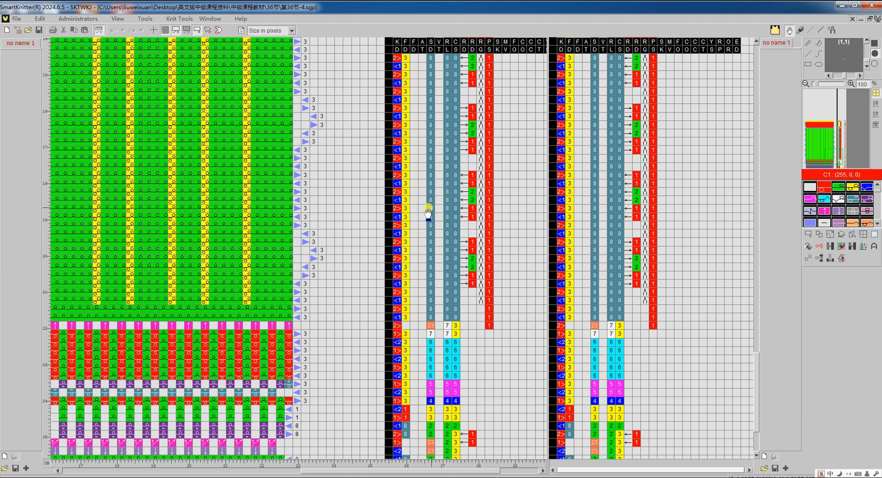
{"action": "scroll", "coordinate": [487, 134], "scroll_direction": "up", "scroll_amount": 4}
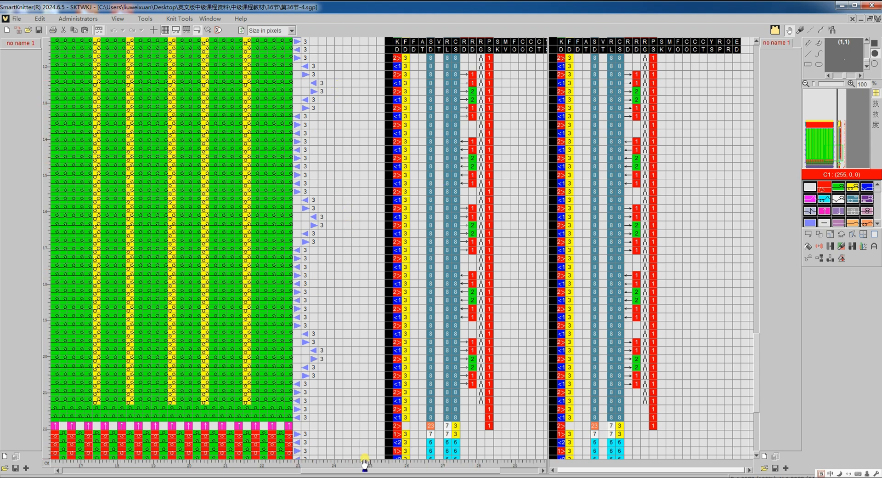
{"action": "left_click_drag", "start_coordinate": [363, 469], "coordinate": [126, 467]}
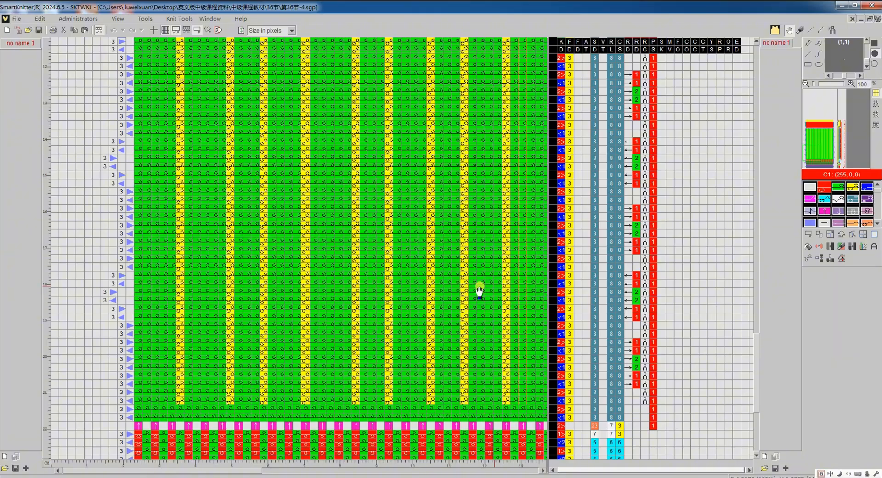